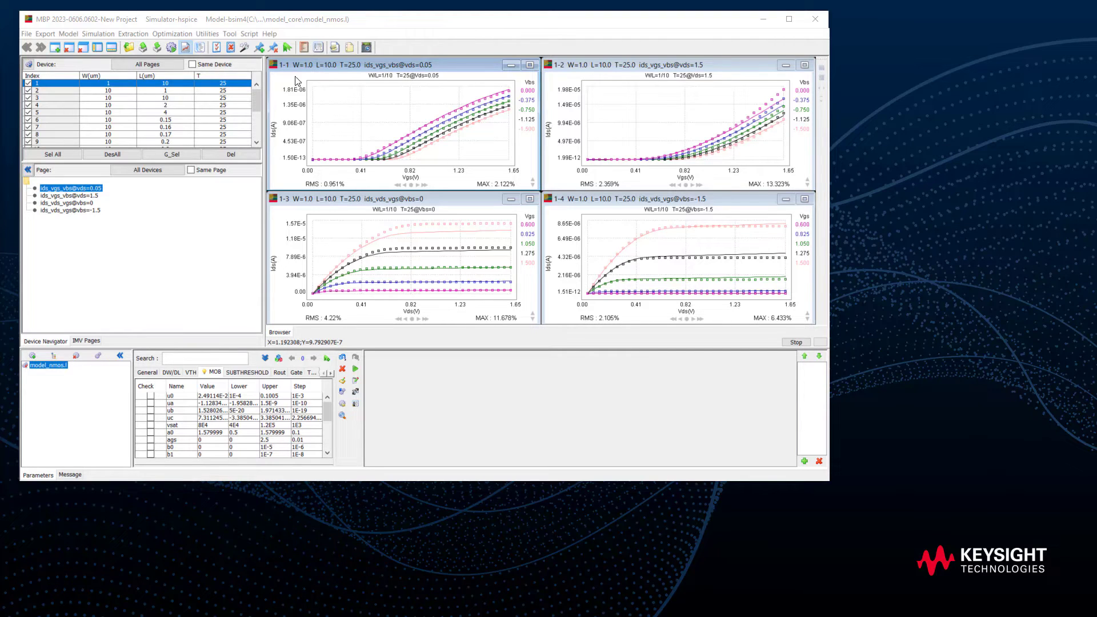
# Open the Script Project and add a new table named Vthtable under the vth IMV.
pyautogui.click(256, 35)
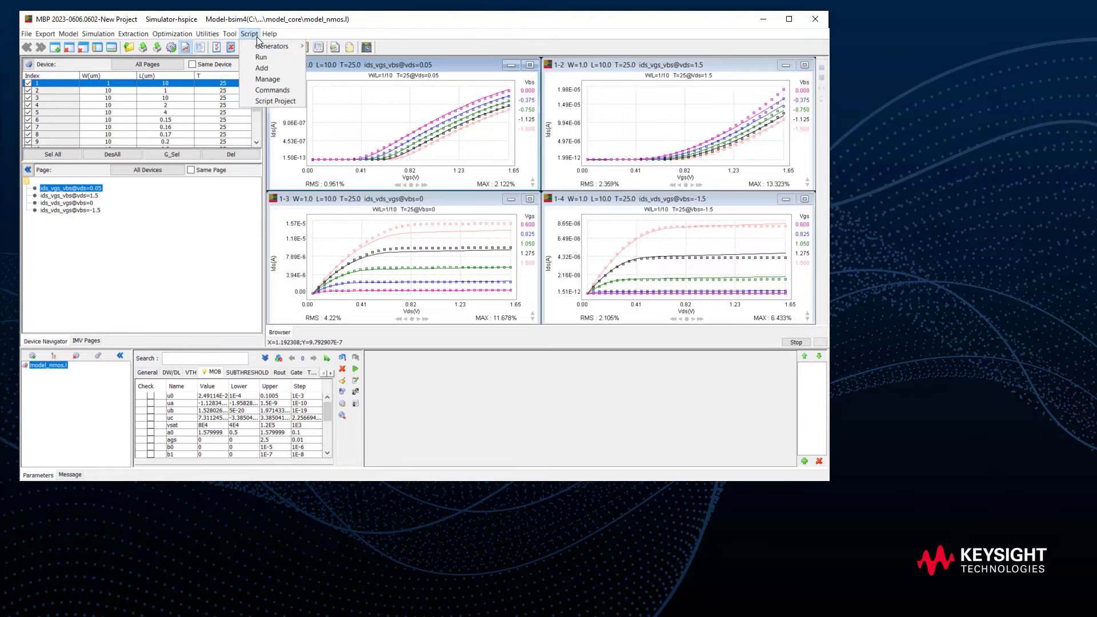
pyautogui.click(271, 101)
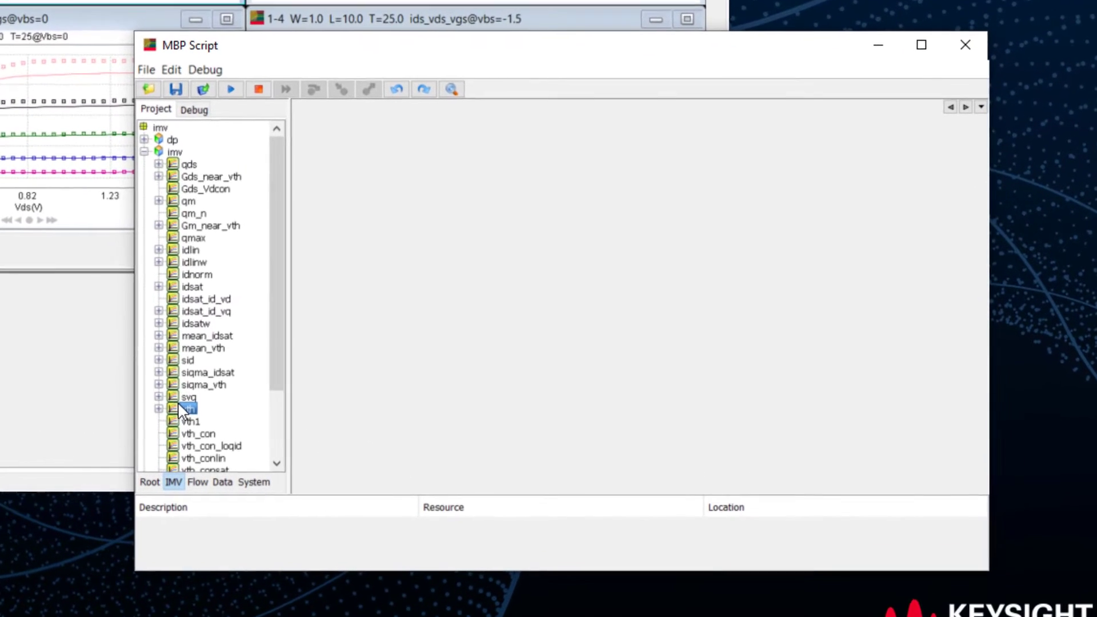
pyautogui.rightClick(180, 408)
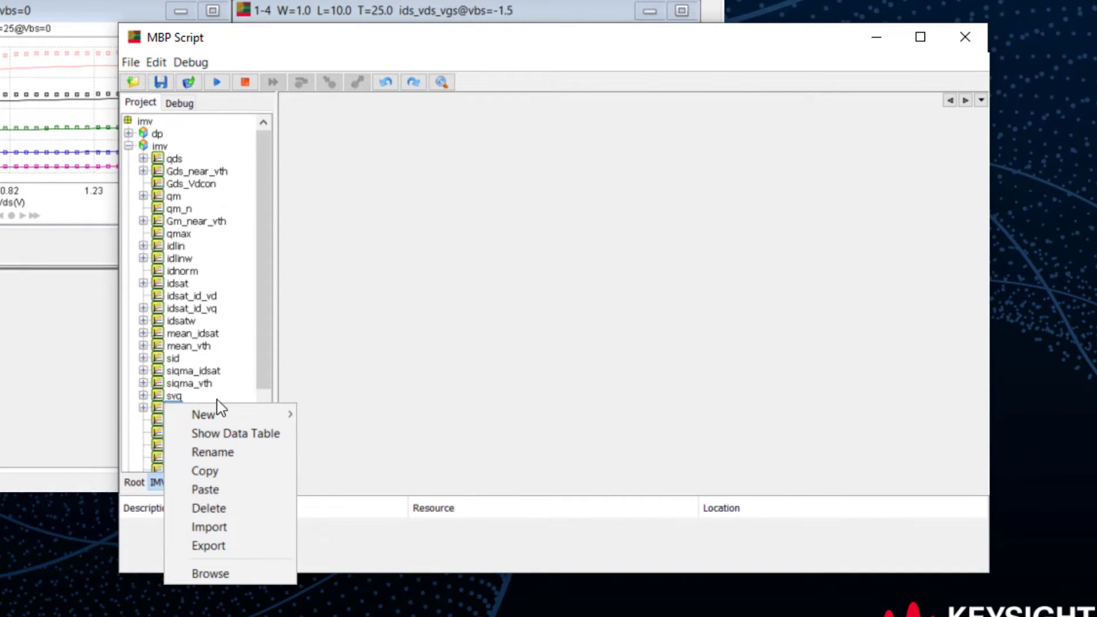
pyautogui.moveTo(278, 415)
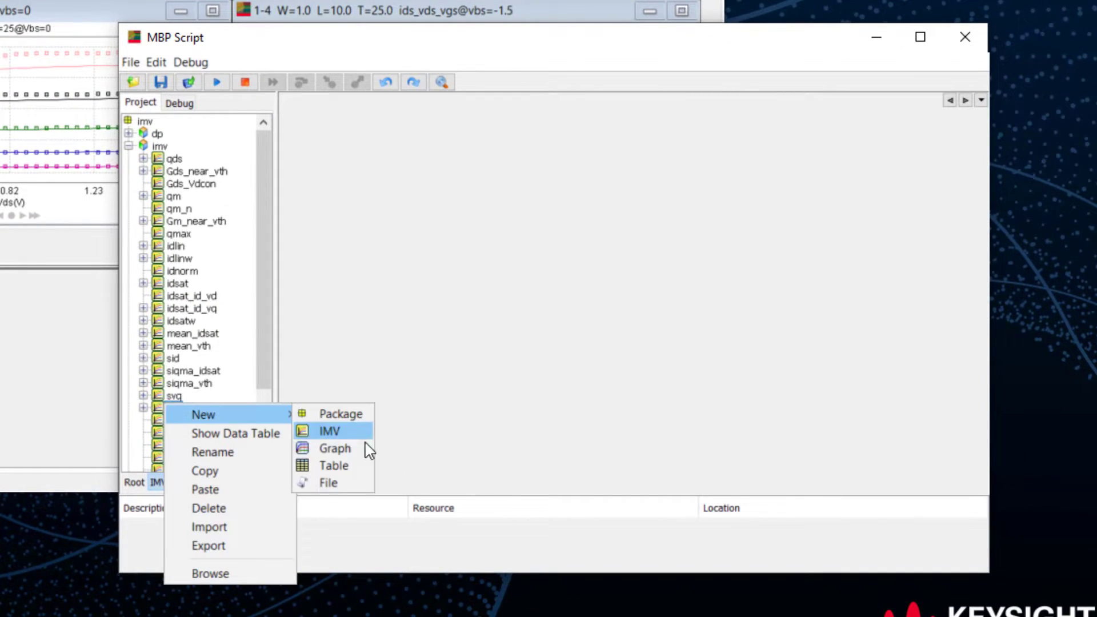
pyautogui.click(370, 482)
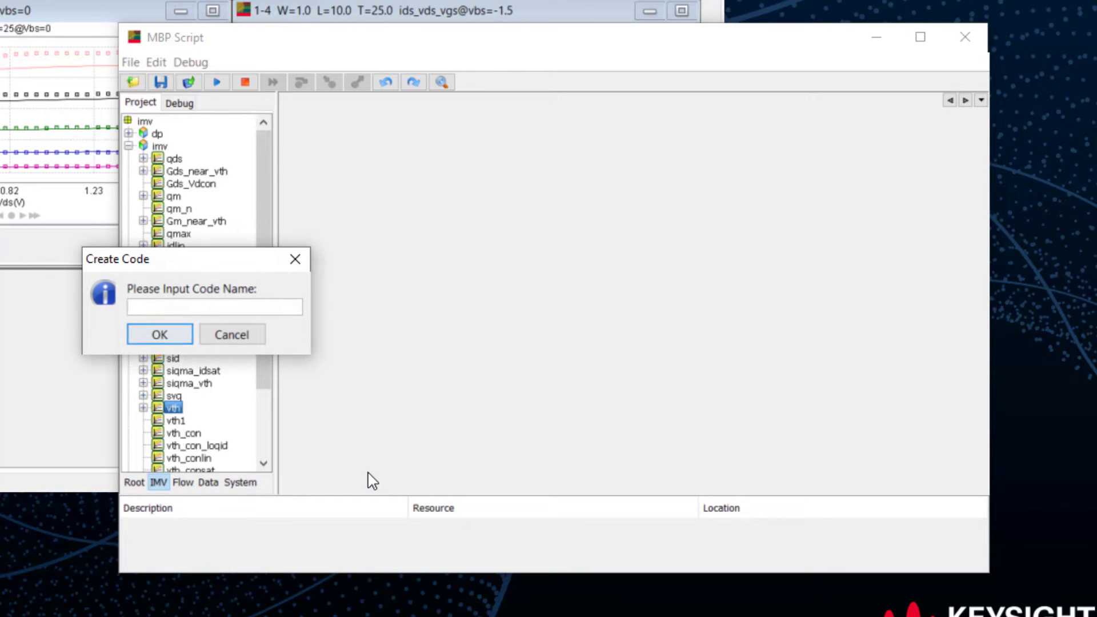
pyautogui.write('Vthtable')
pyautogui.press('Return')
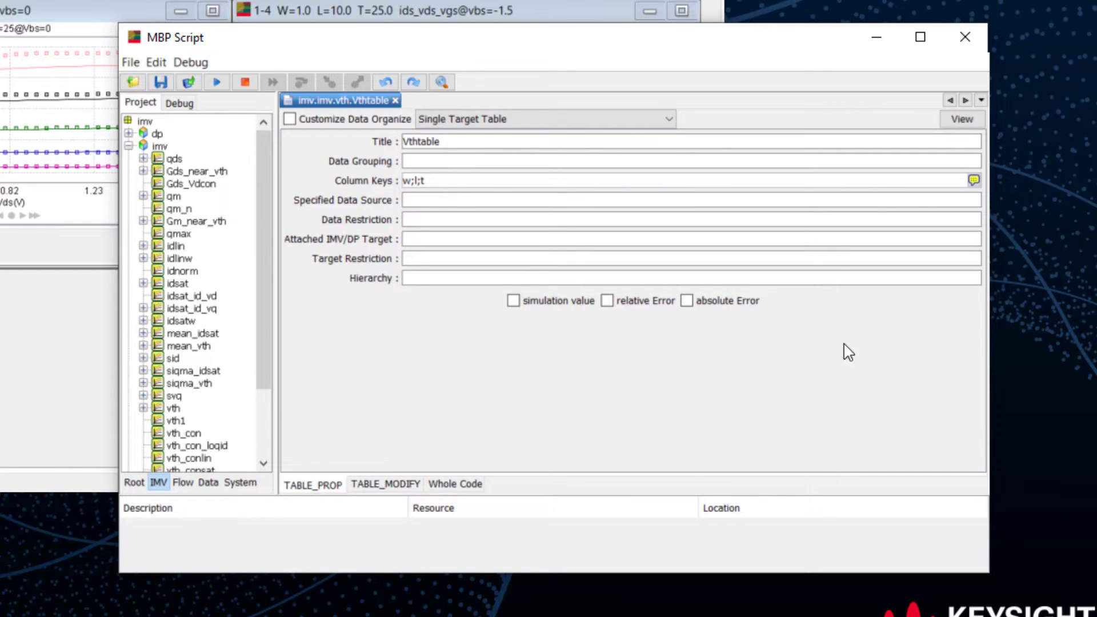
# Add vds, vbs and vth to Vthtable's column keys and preview its vth data.
pyautogui.click(974, 180)
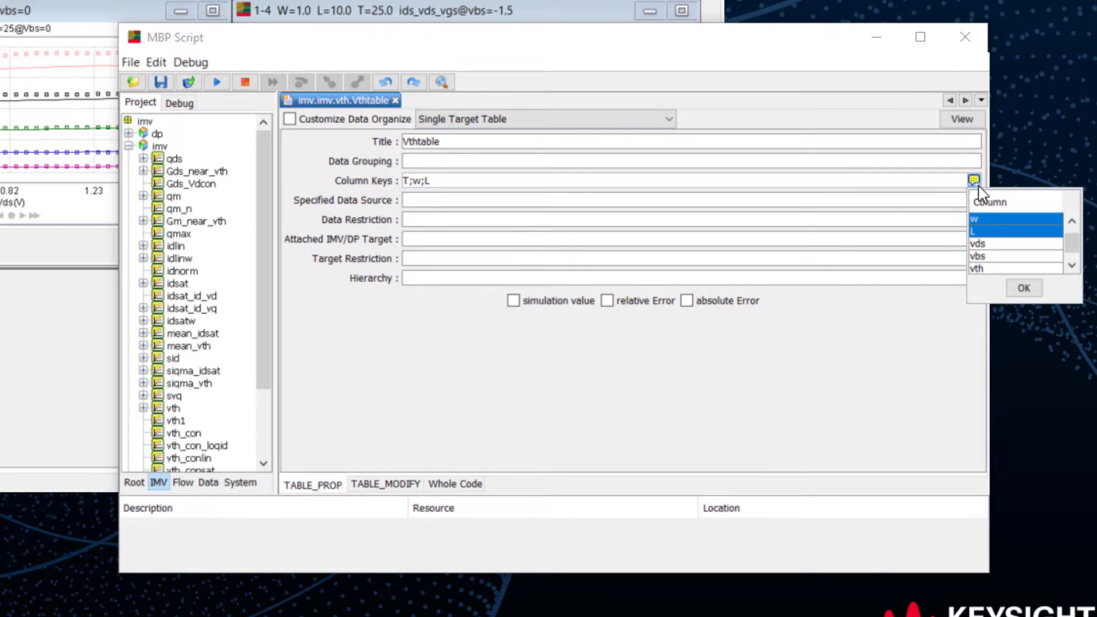
pyautogui.keyDown('ctrl'); pyautogui.click(1046, 244); pyautogui.keyUp('ctrl')
pyautogui.keyDown('ctrl'); pyautogui.click(1045, 256); pyautogui.keyUp('ctrl')
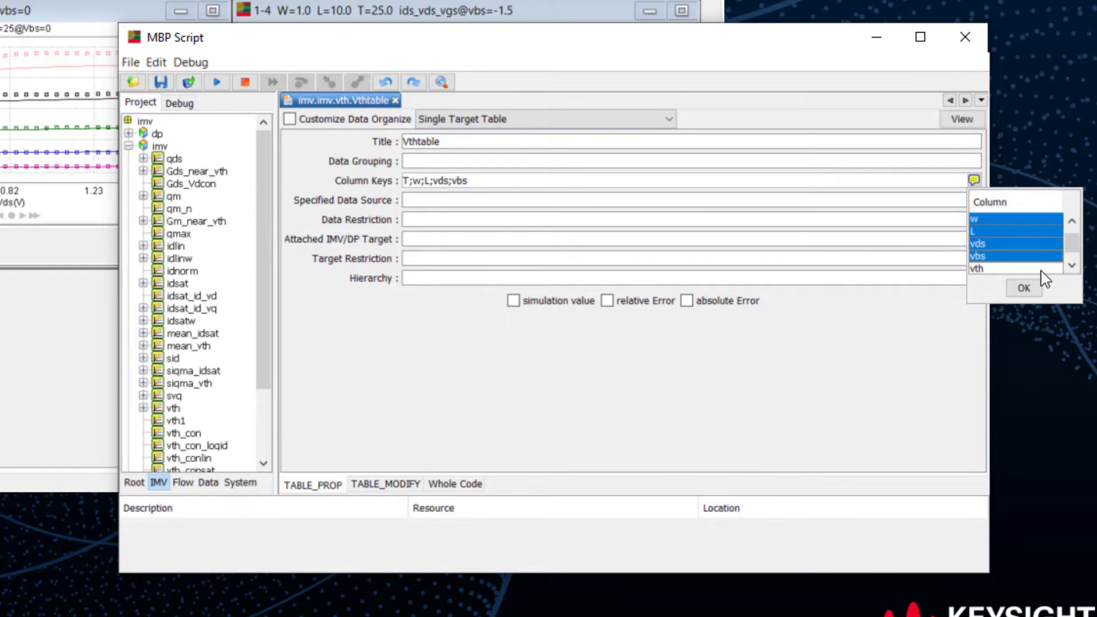
pyautogui.keyDown('ctrl'); pyautogui.click(1042, 268); pyautogui.keyUp('ctrl')
pyautogui.click(1023, 288)
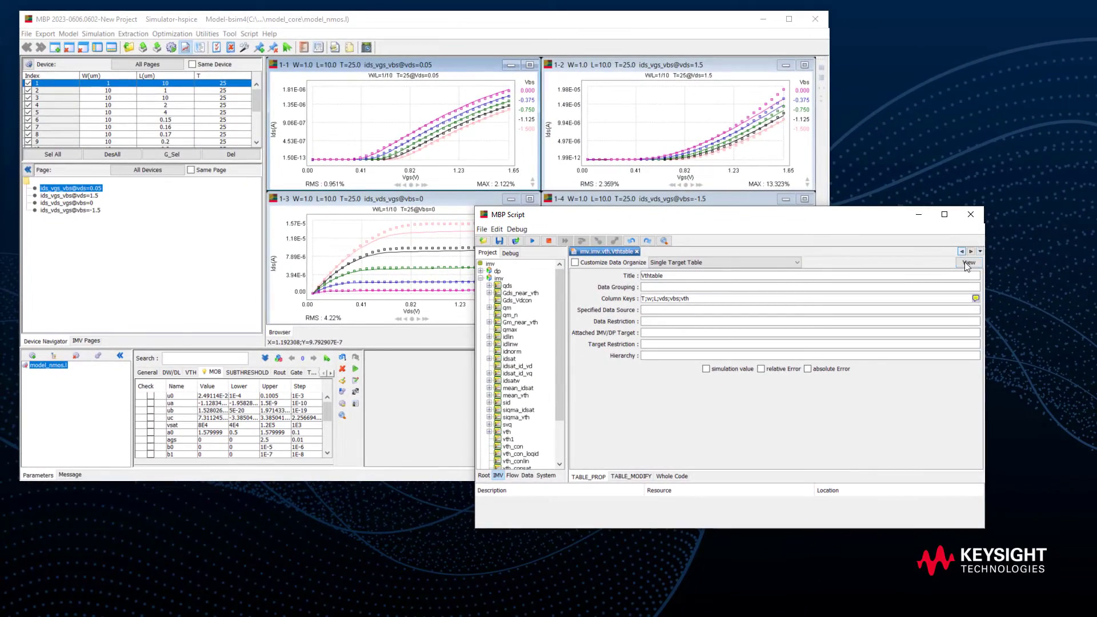
pyautogui.click(966, 263)
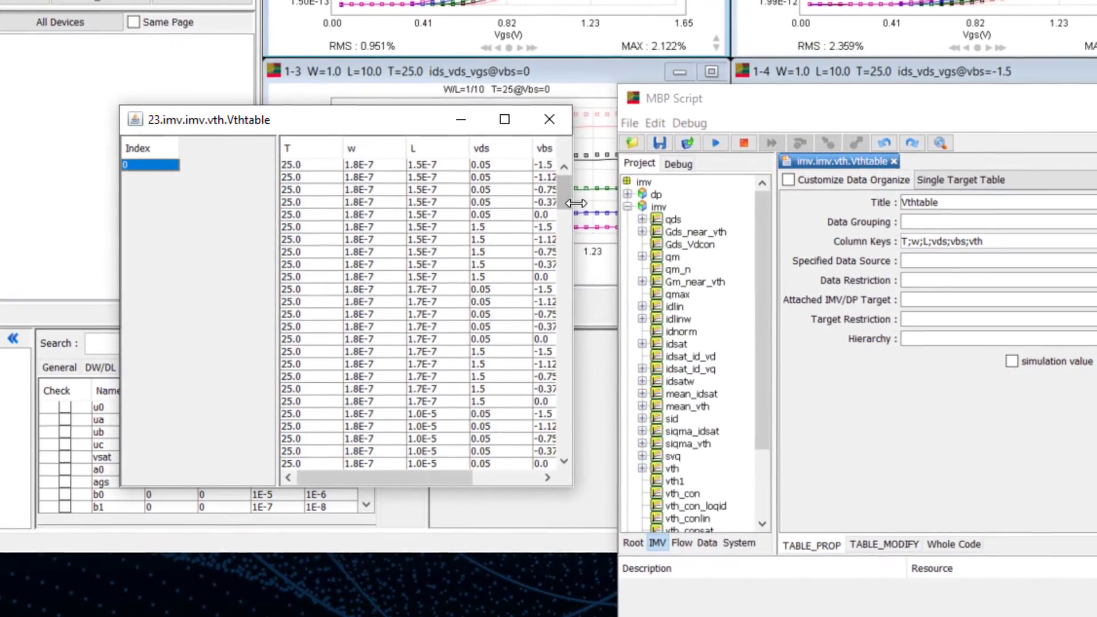
pyautogui.moveTo(545, 228); pyautogui.dragTo(708, 233)
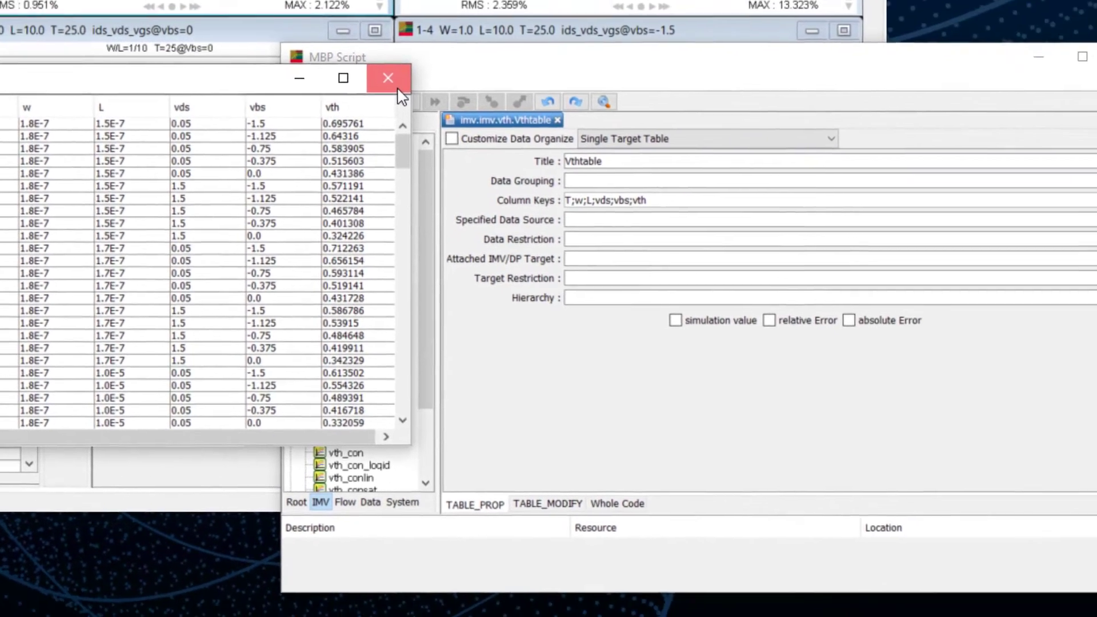
# Set the Vthtable data restriction to vbs=0;vds=0.05 and preview the filtered vth values.
pyautogui.click(736, 132)
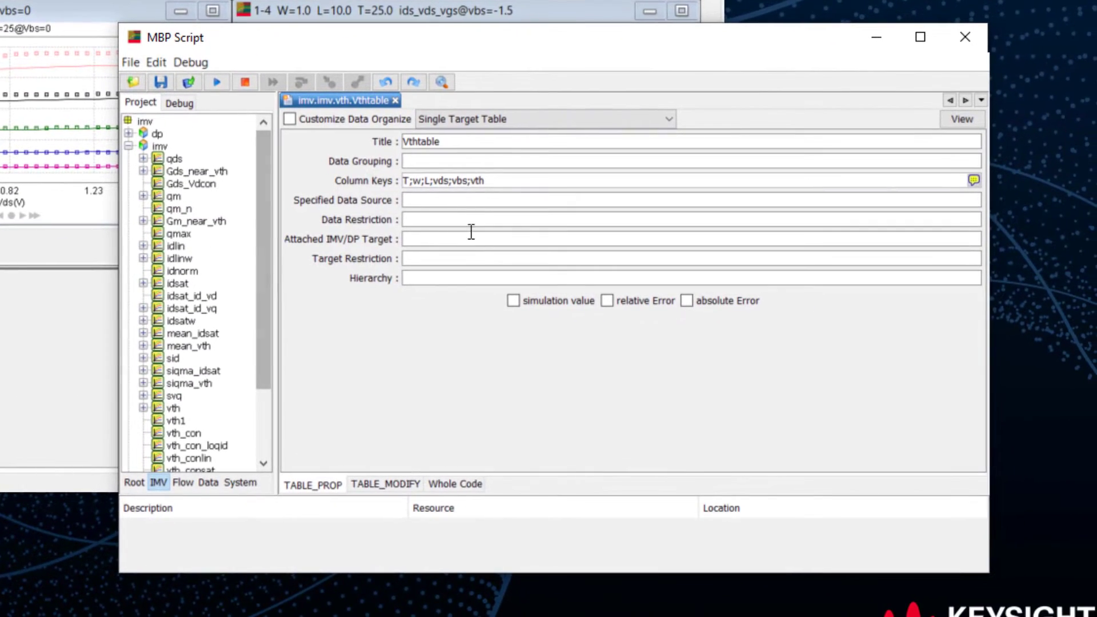
pyautogui.click(498, 222)
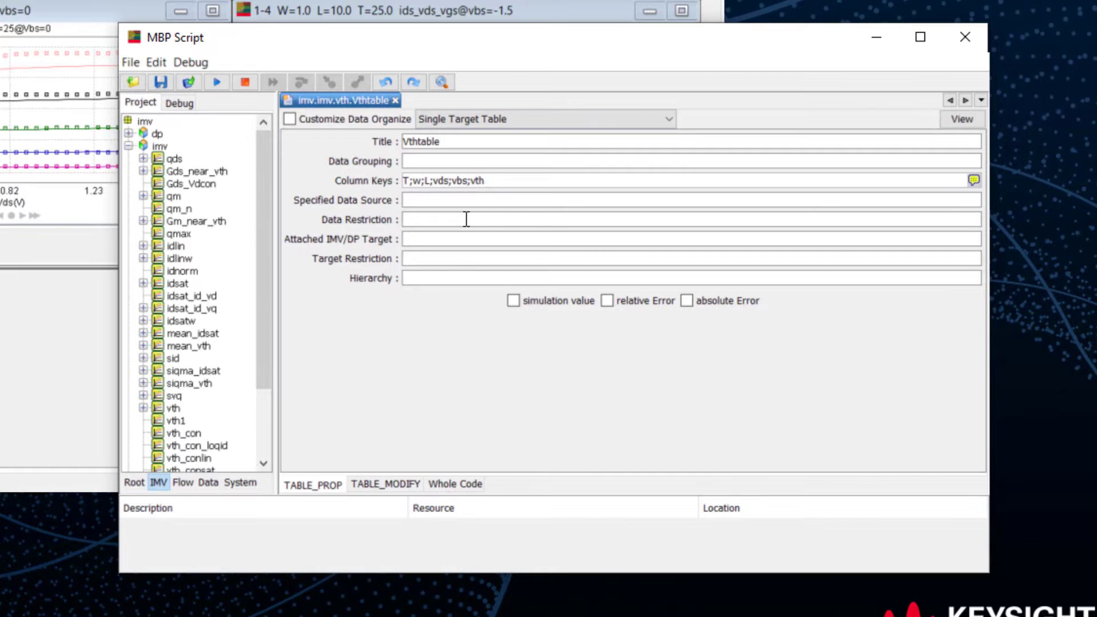
pyautogui.write('vbs=')
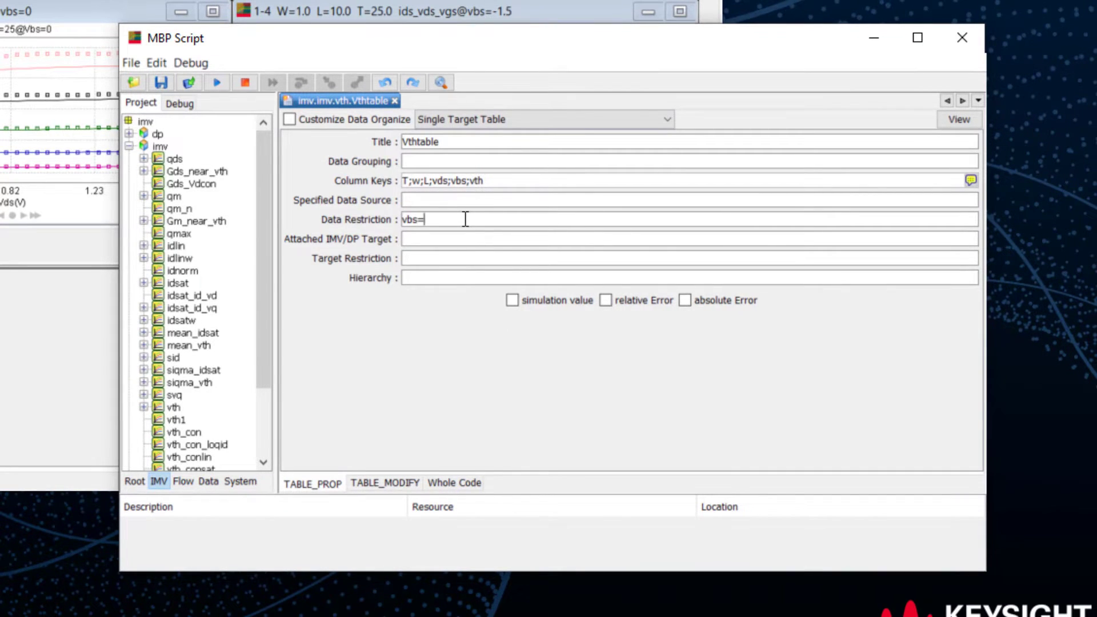
pyautogui.write('0;vds=0.05')
pyautogui.click(957, 120)
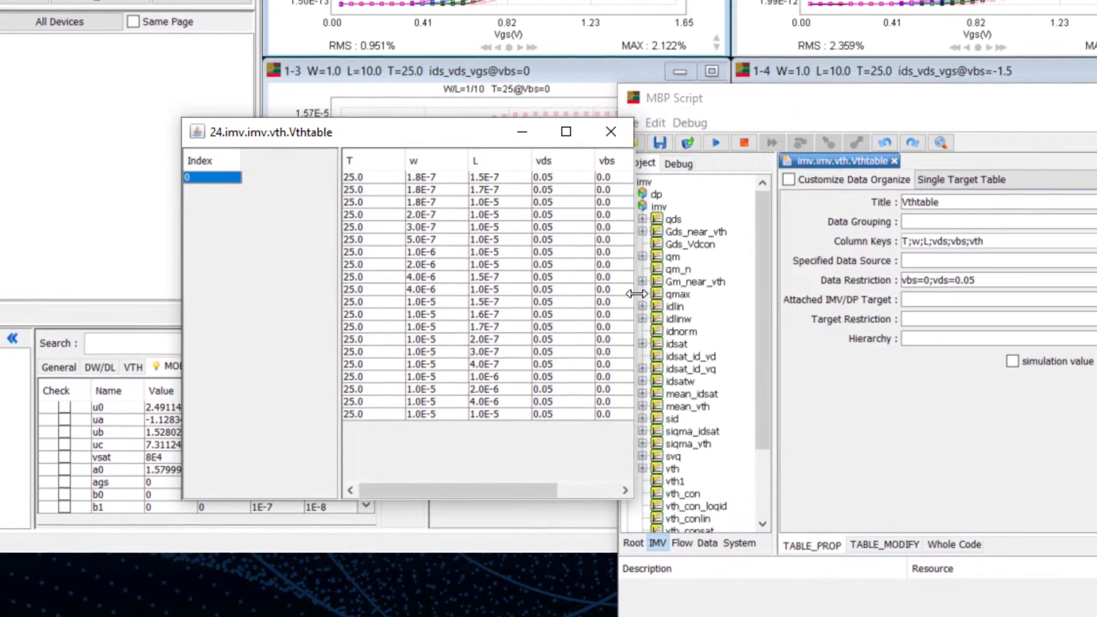
pyautogui.moveTo(221, 267); pyautogui.dragTo(488, 267)
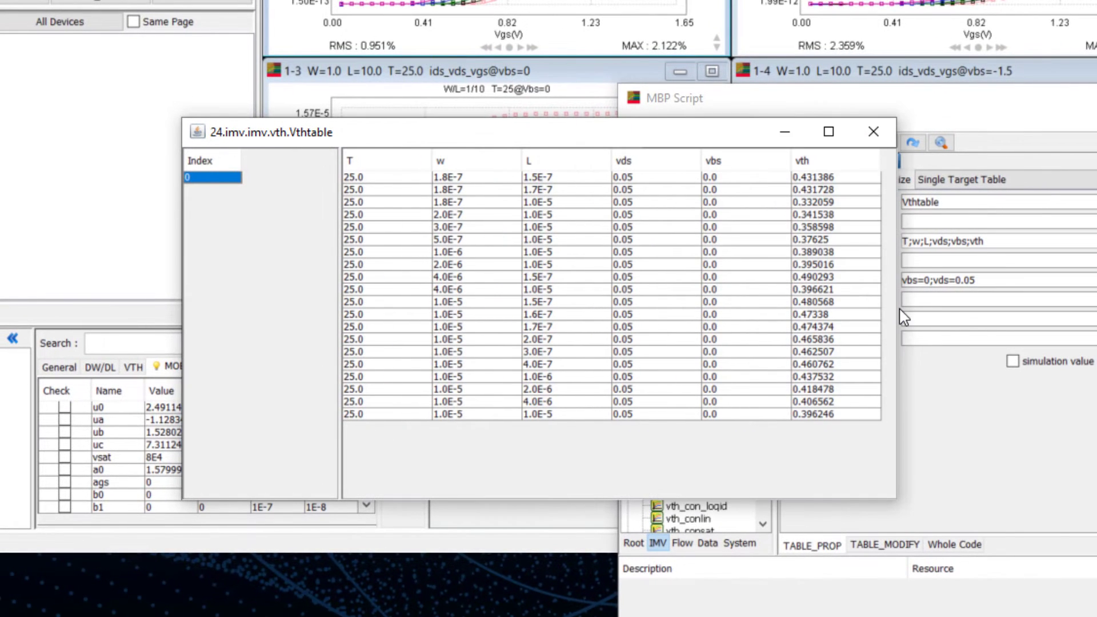
pyautogui.moveTo(902, 313); pyautogui.dragTo(914, 315)
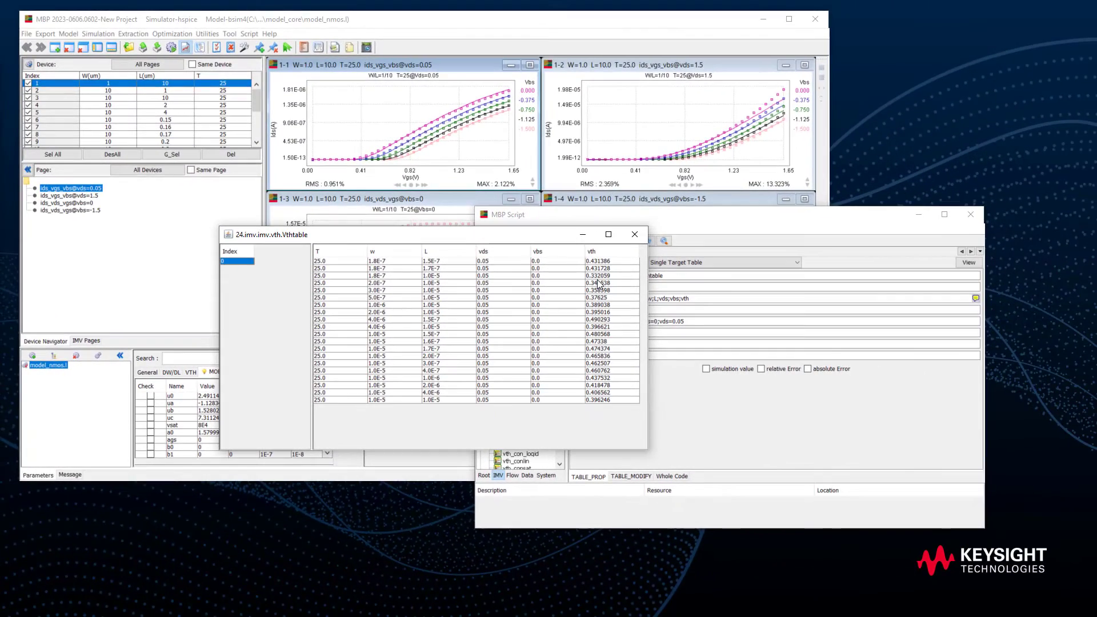
# Create a table named MultiTable under imv and make it a Multiple Target Table.
pyautogui.hotkey('alt', 'F4')
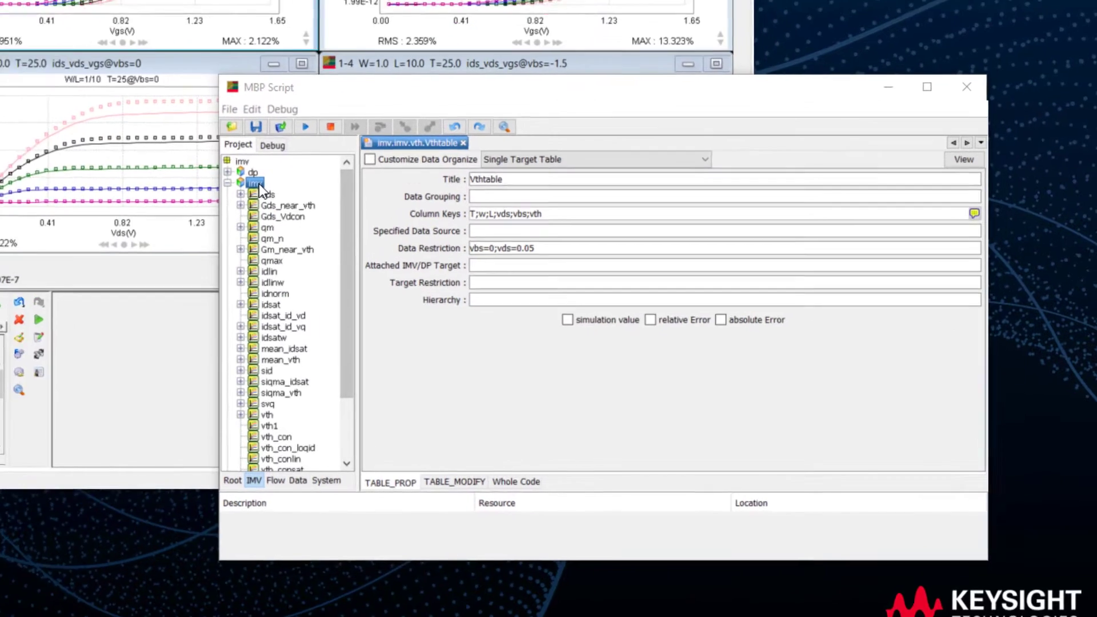
pyautogui.rightClick(498, 278)
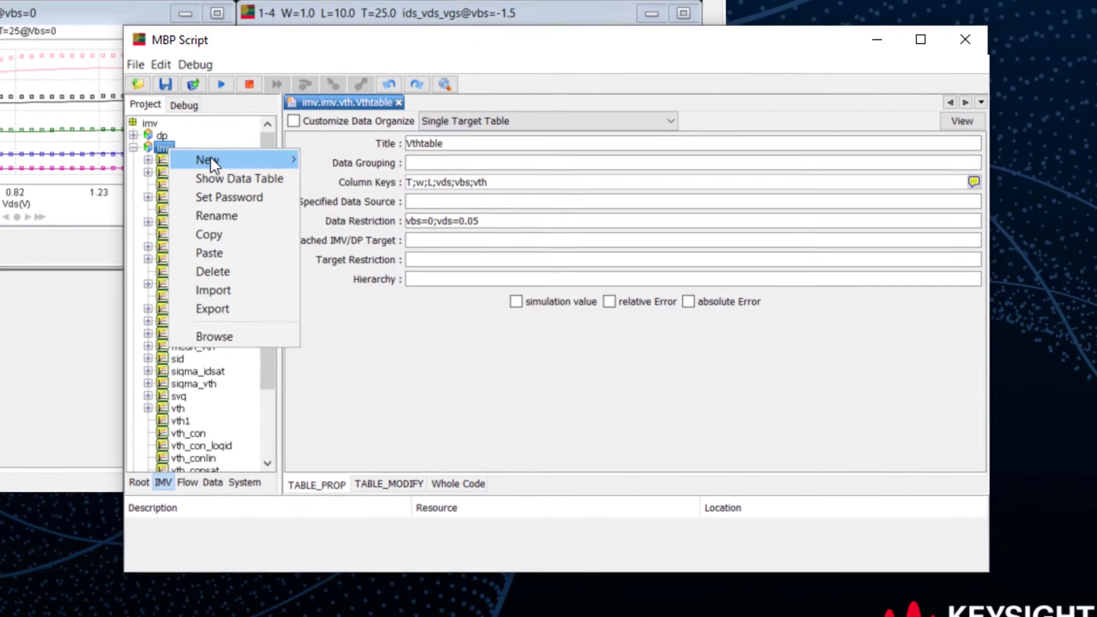
pyautogui.moveTo(524, 284)
pyautogui.click(360, 244)
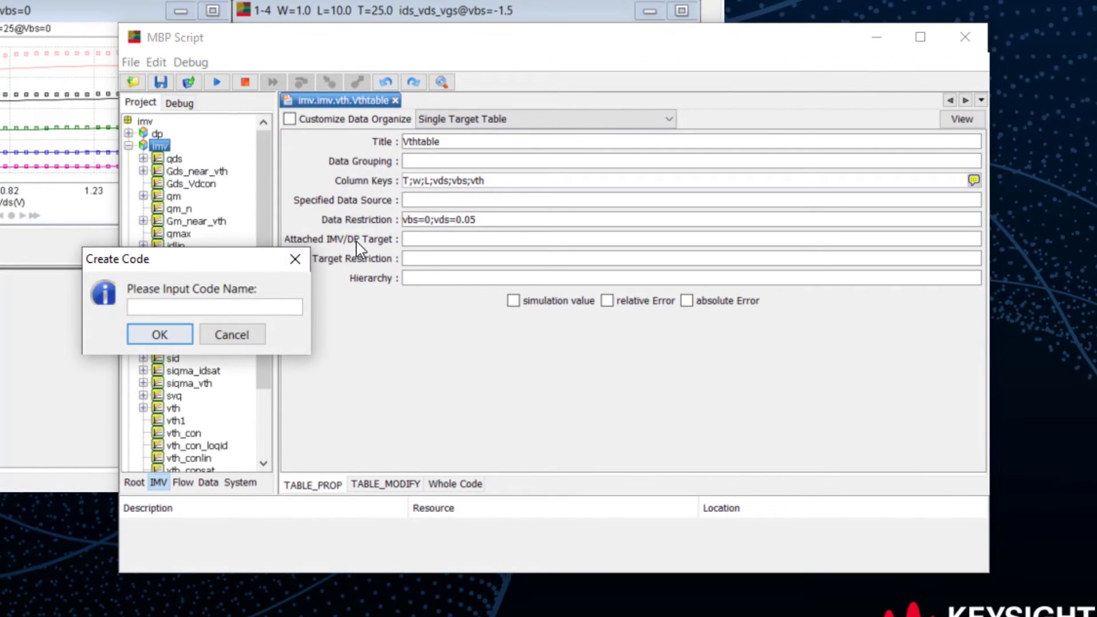
pyautogui.write('MultiTable')
pyautogui.press('Return')
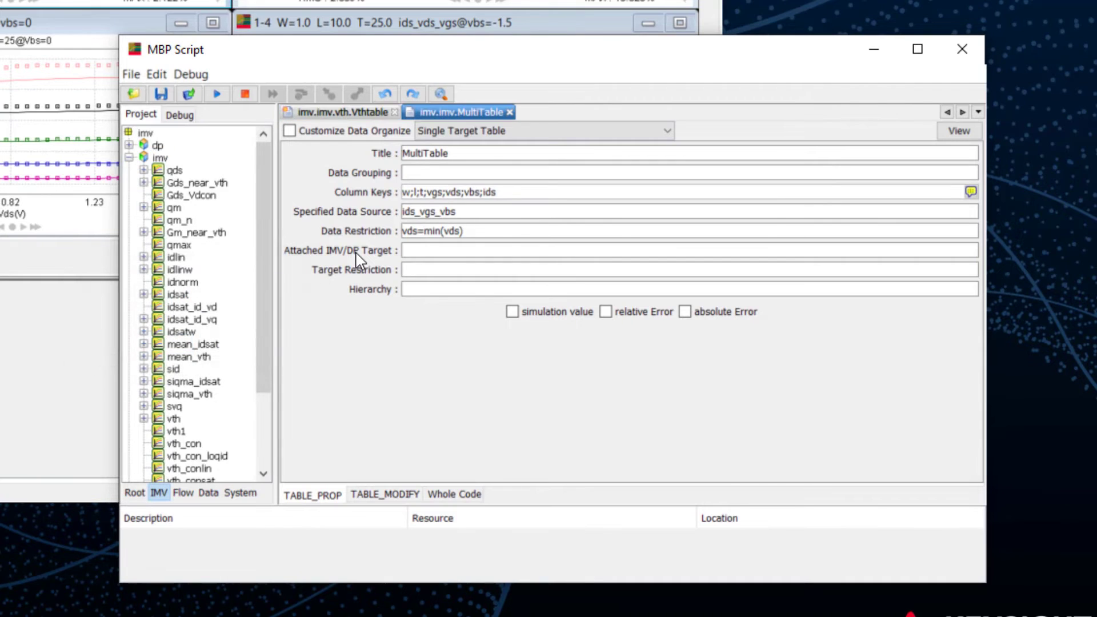
pyautogui.click(656, 132)
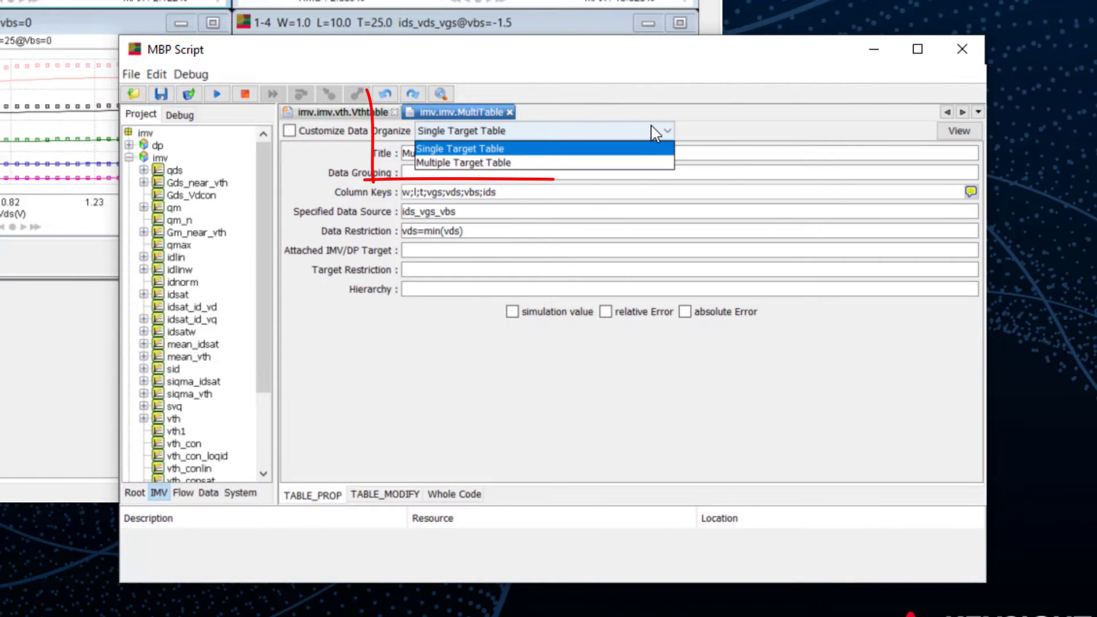
pyautogui.click(600, 160)
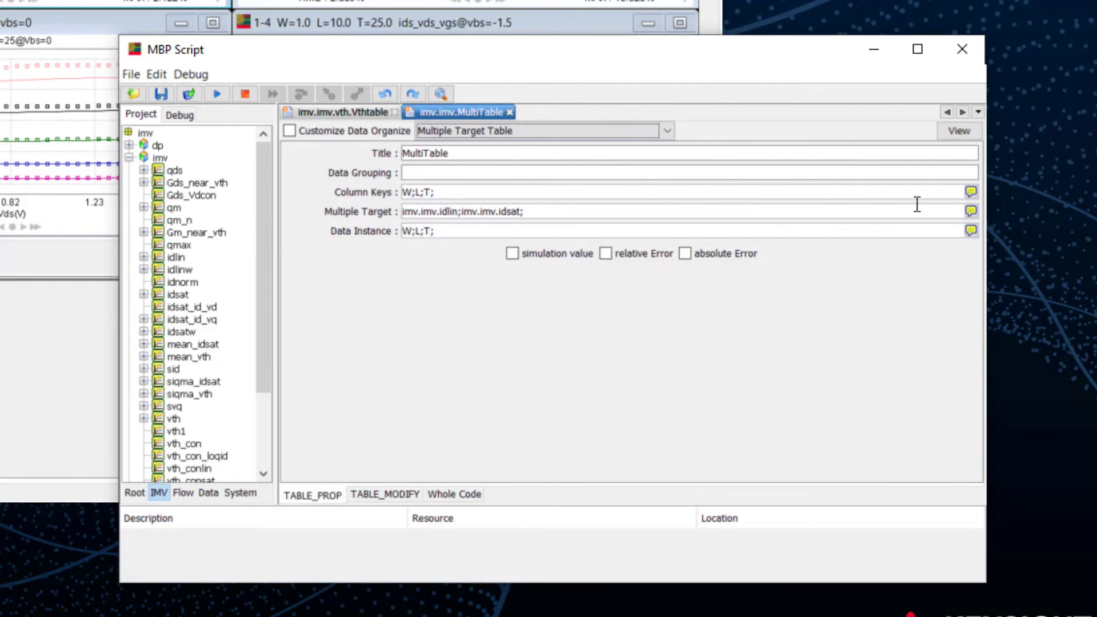
# Add idlin and idsat to the MultiTable column keys.
pyautogui.click(970, 192)
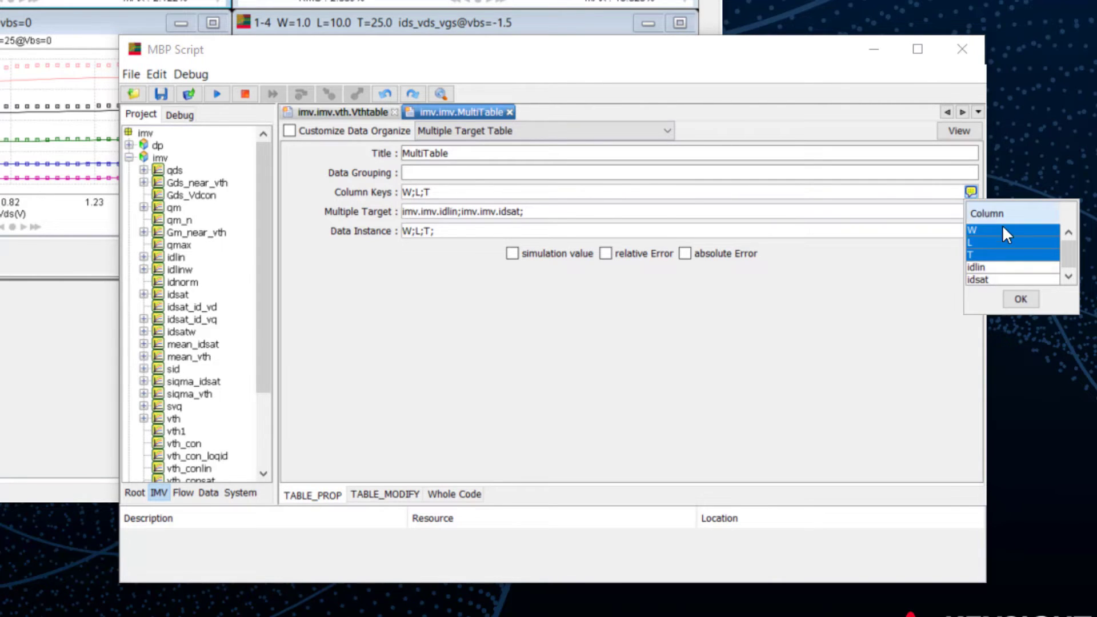
pyautogui.click(1018, 267)
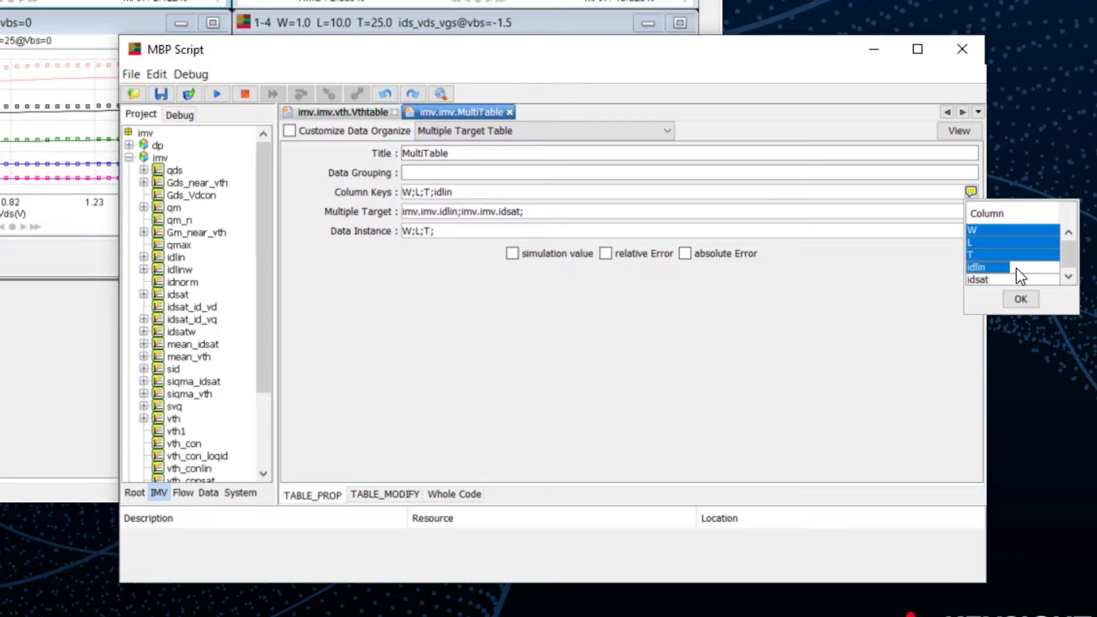
pyautogui.click(1016, 279)
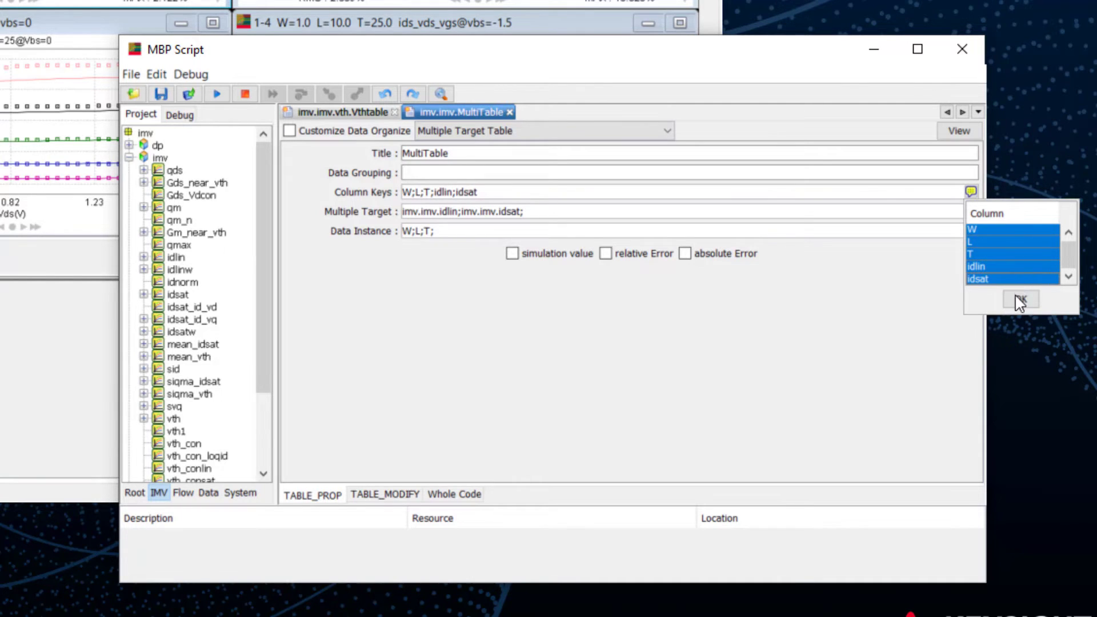
pyautogui.click(1019, 300)
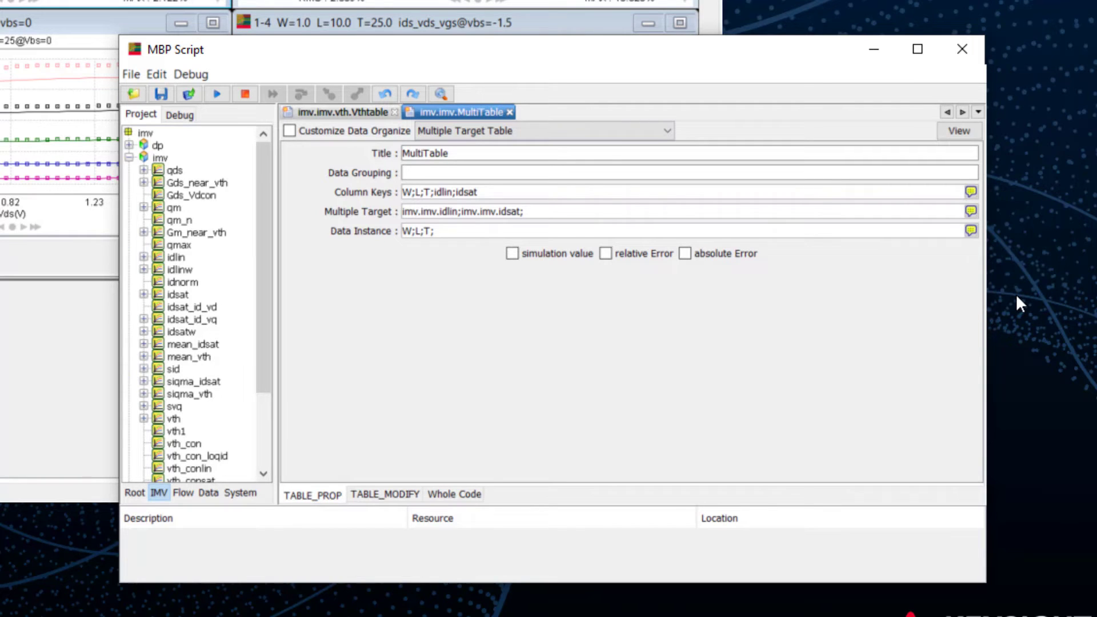
# Preview MultiTable in a widened window showing full W, L, T, idlin and idsat values.
pyautogui.click(960, 131)
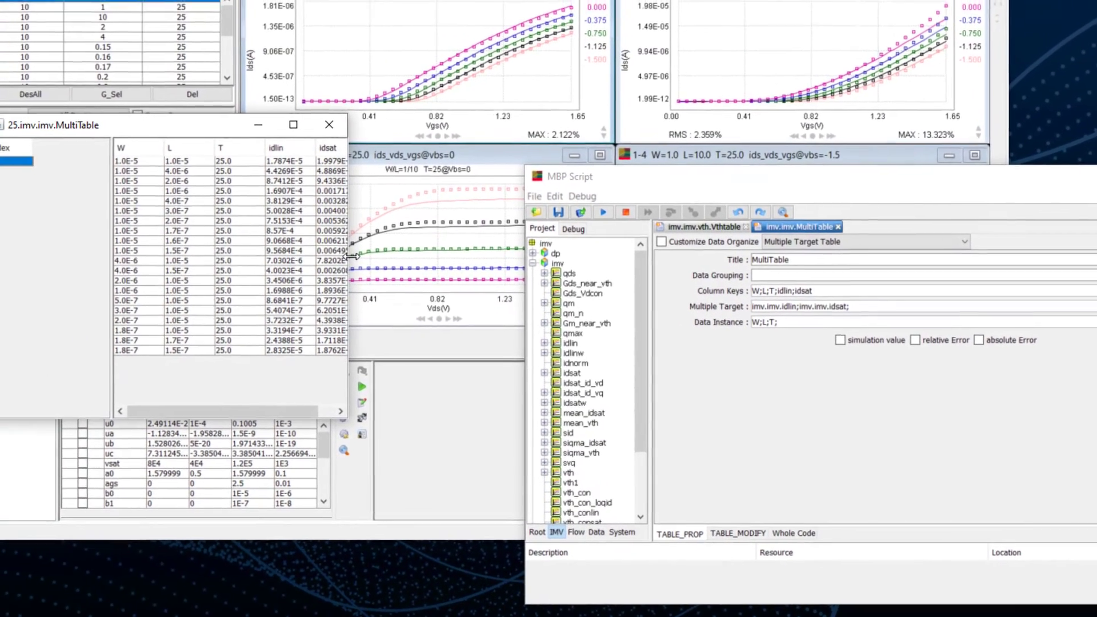
pyautogui.moveTo(203, 221); pyautogui.dragTo(295, 228)
pyautogui.moveTo(455, 268); pyautogui.dragTo(454, 269)
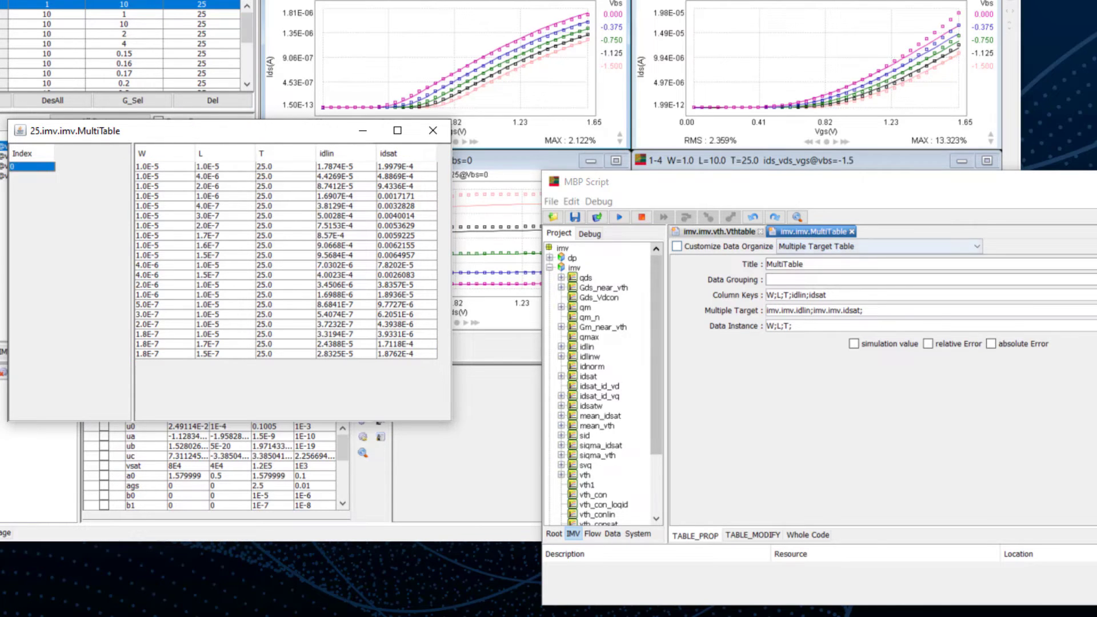
# Include simulated values in MultiTable and widen the table showing s.idlin and s.idsat.
pyautogui.click(855, 343)
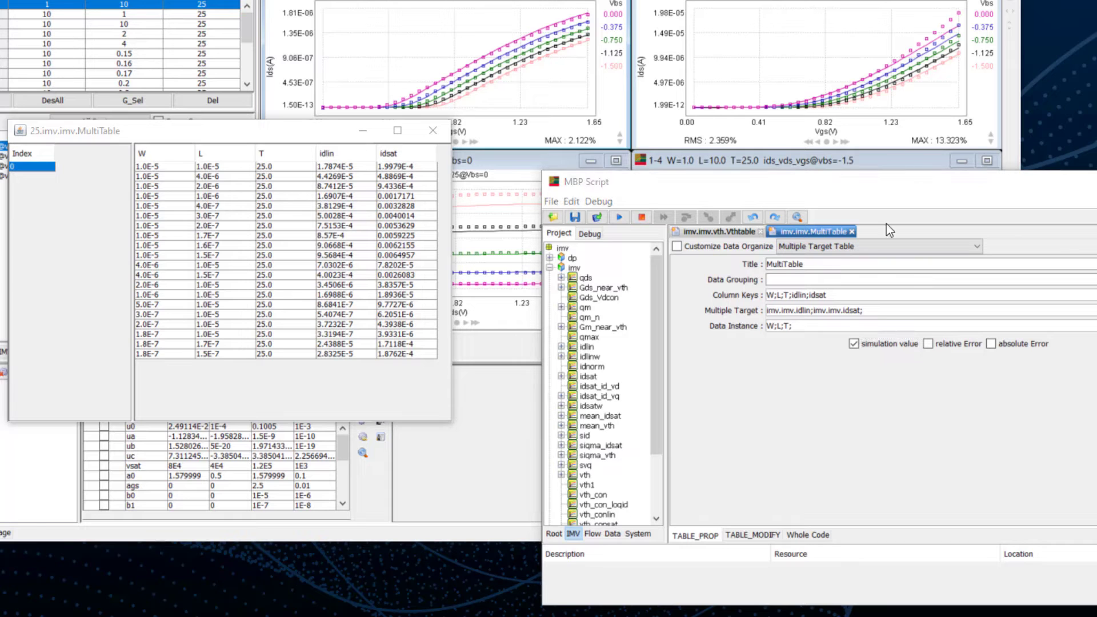
pyautogui.click(13, 244)
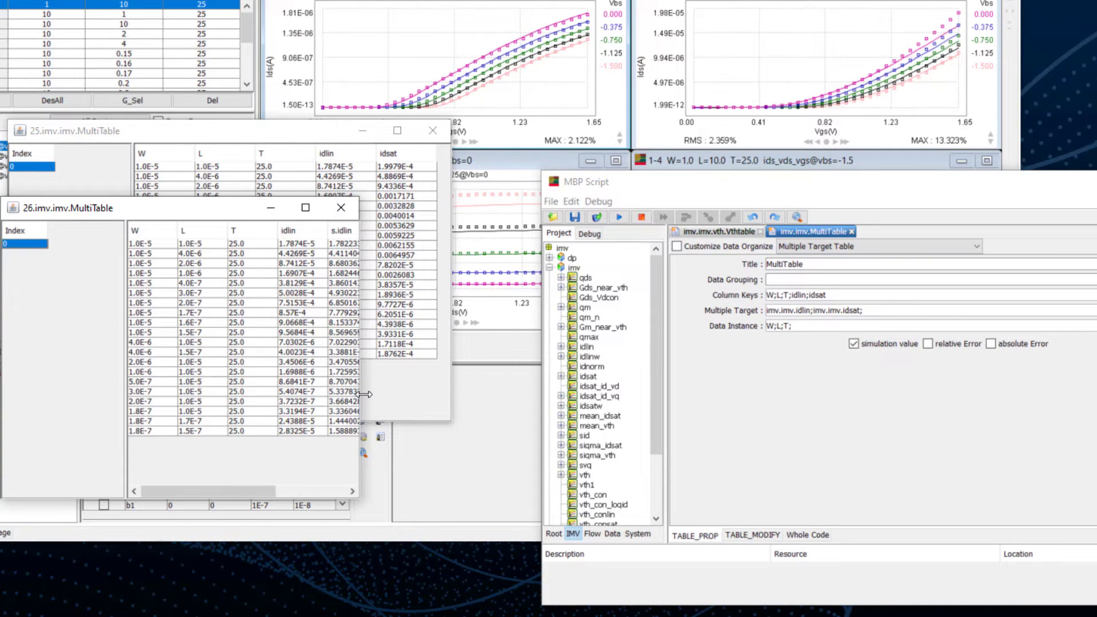
pyautogui.moveTo(360, 396); pyautogui.dragTo(541, 395)
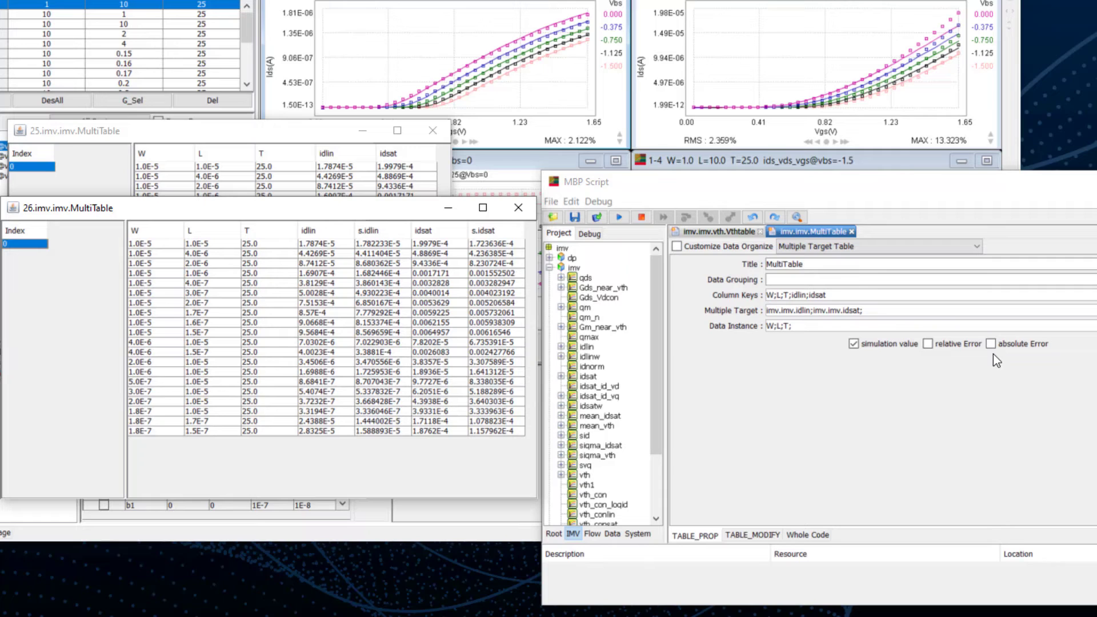
# Add relative errors to MultiTable and widen the table to reveal the relErr columns.
pyautogui.click(931, 344)
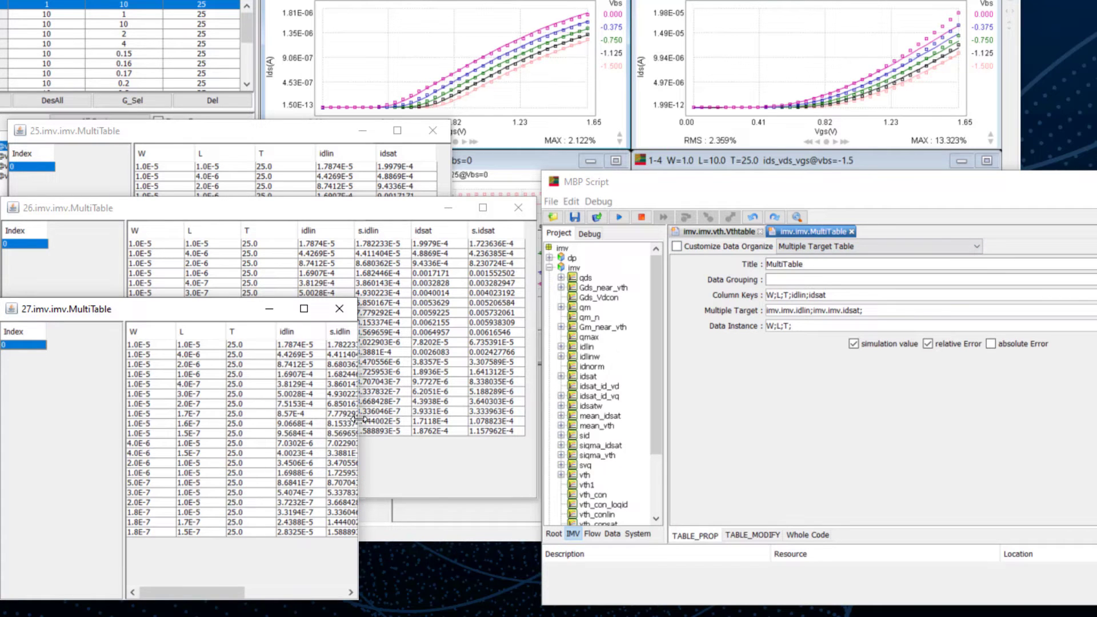
pyautogui.moveTo(359, 420); pyautogui.dragTo(625, 437)
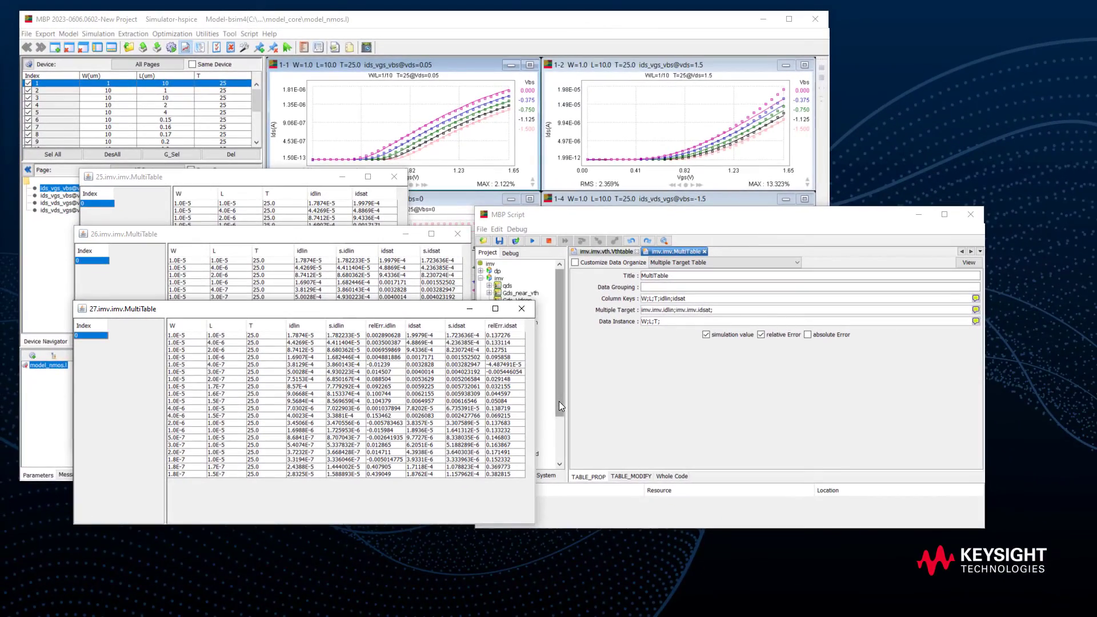
pyautogui.click(558, 401)
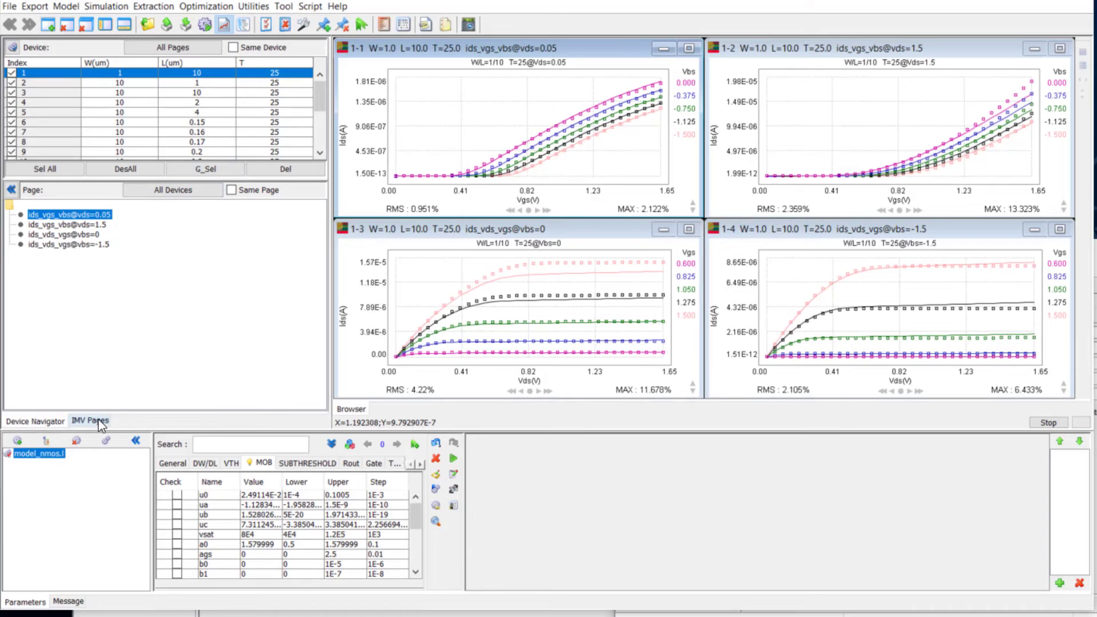
# Refresh the IMV Pages, expand imv and open the MultiTable page in the plot area.
pyautogui.click(98, 421)
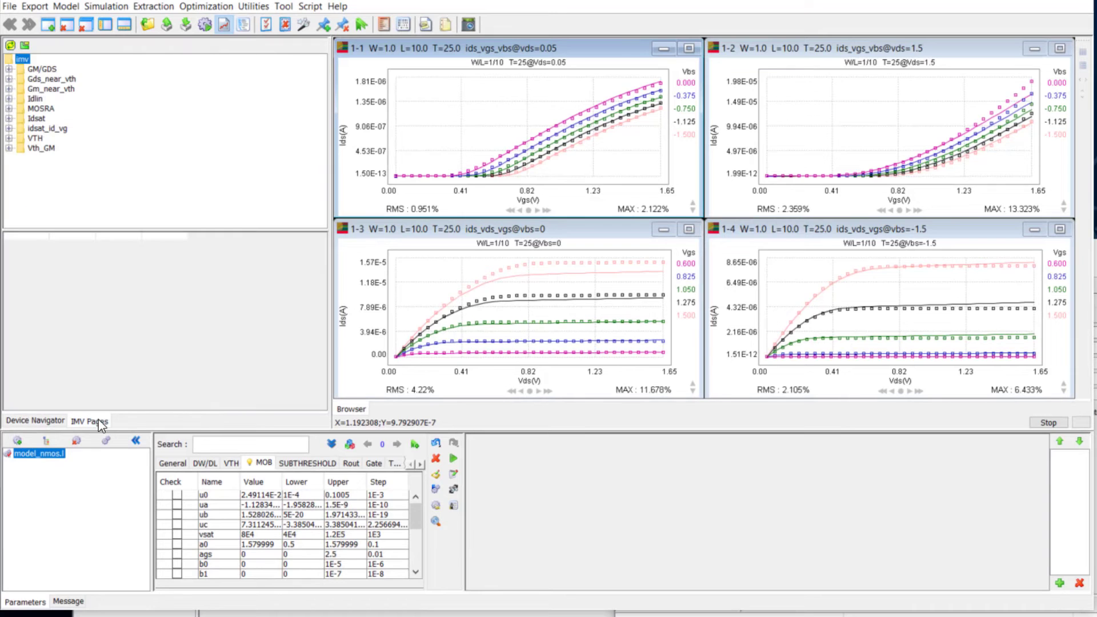
pyautogui.click(10, 45)
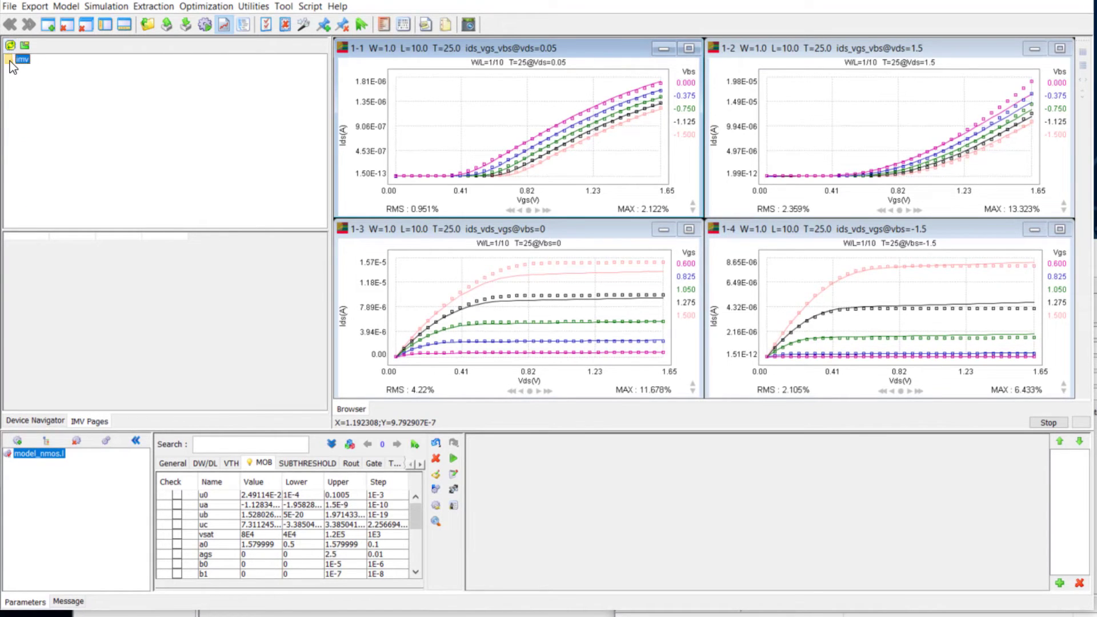
pyautogui.doubleClick(10, 62)
pyautogui.doubleClick(62, 73)
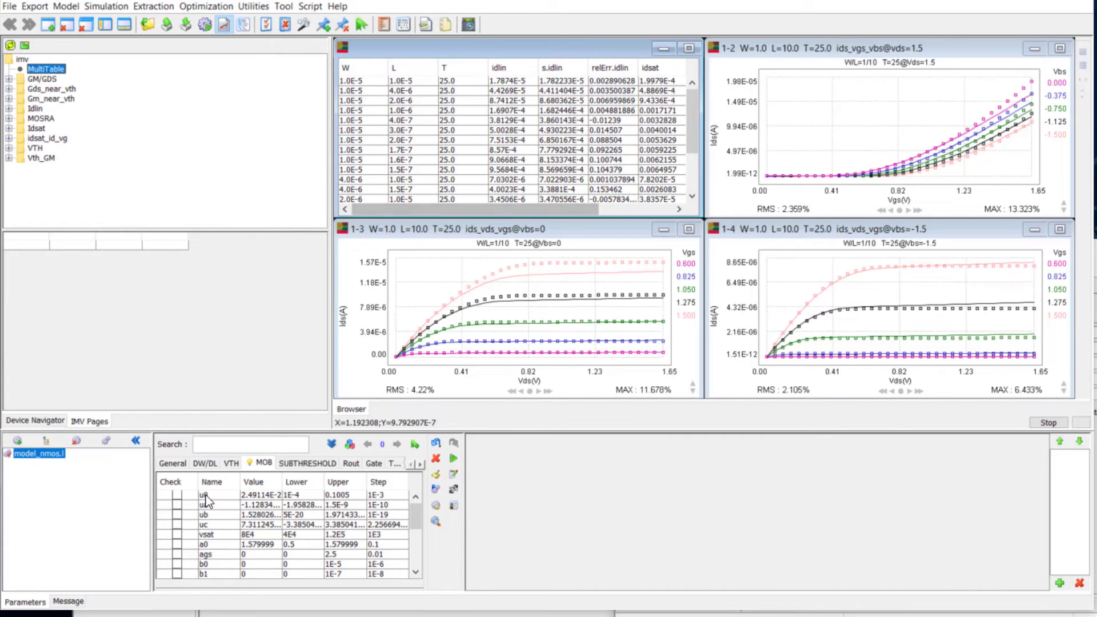
# Enable ua for tuning and step it up, then down to -1.32835E-9.
pyautogui.click(178, 506)
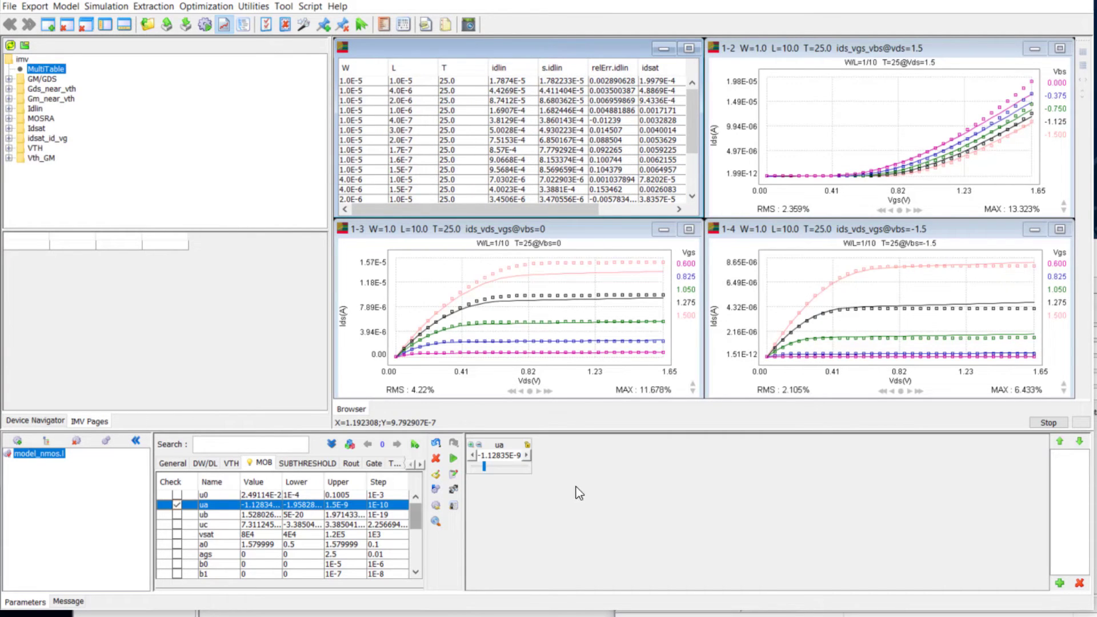
pyautogui.click(527, 455)
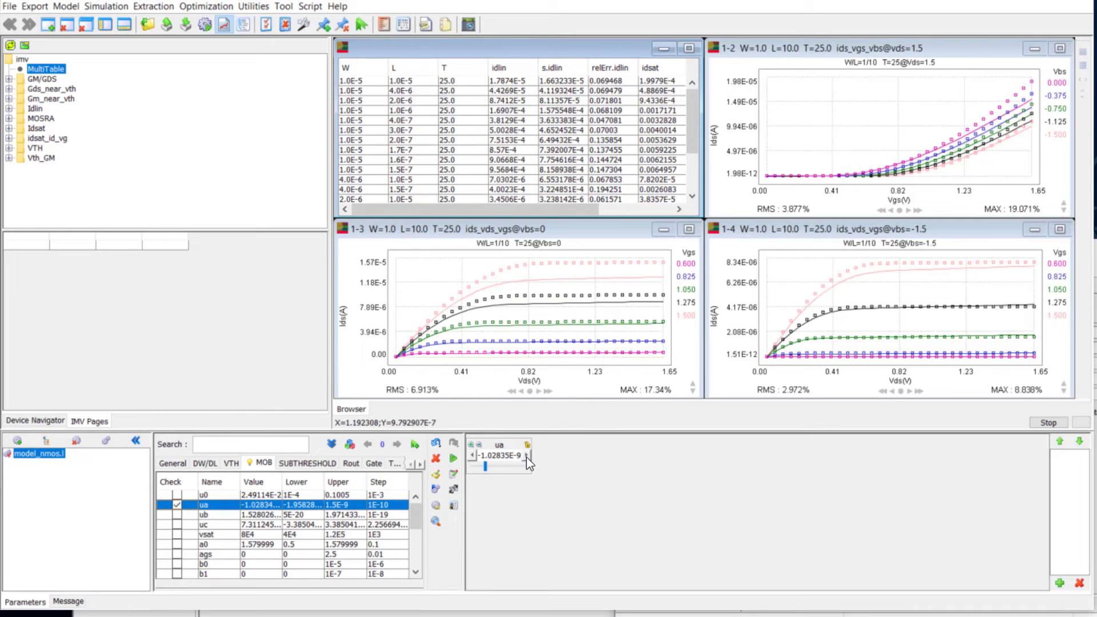
pyautogui.click(528, 455)
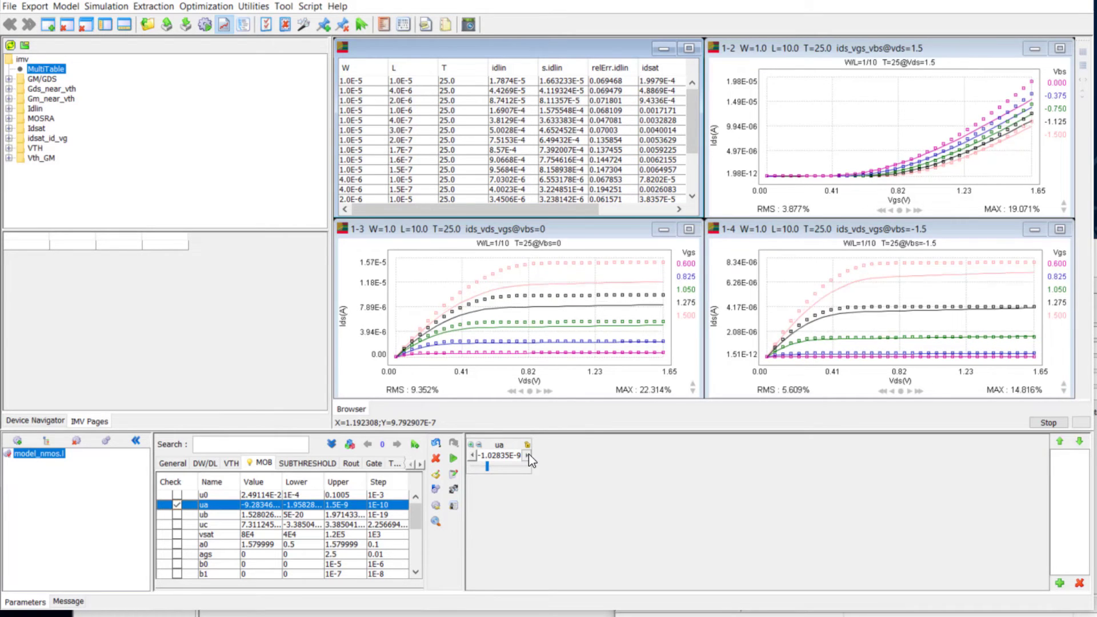
pyautogui.click(528, 455)
pyautogui.click(528, 455)
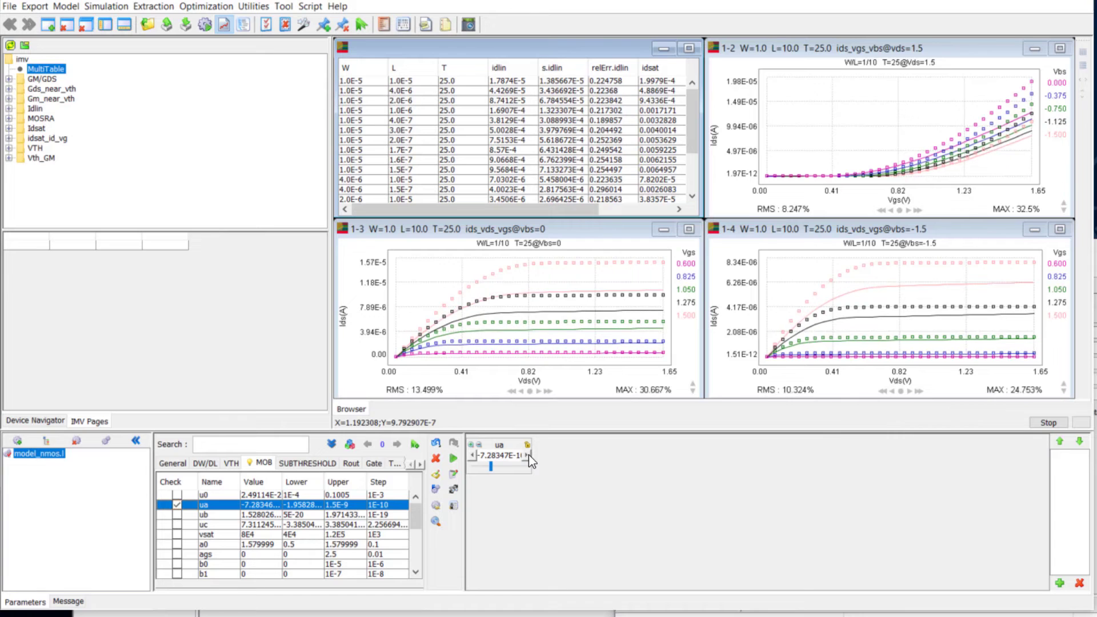
pyautogui.click(472, 455)
pyautogui.click(472, 455)
pyautogui.click(472, 455)
pyautogui.click(472, 456)
pyautogui.click(472, 456)
pyautogui.click(472, 456)
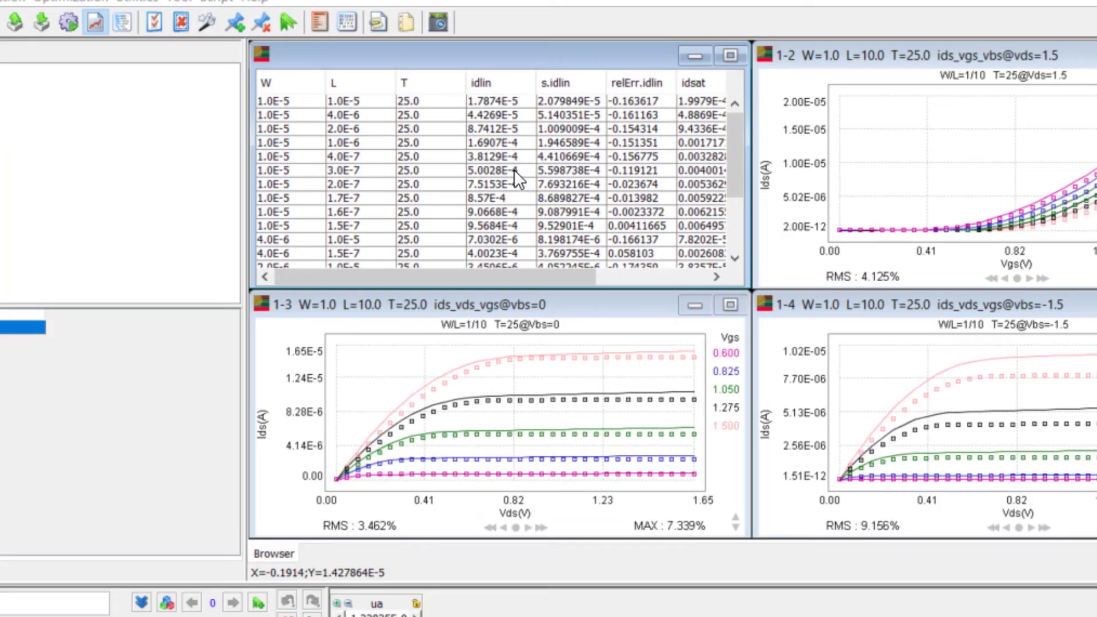
# Export the MultiTable data to Excel, then bring up the save menu again for DP export.
pyautogui.rightClick(514, 169)
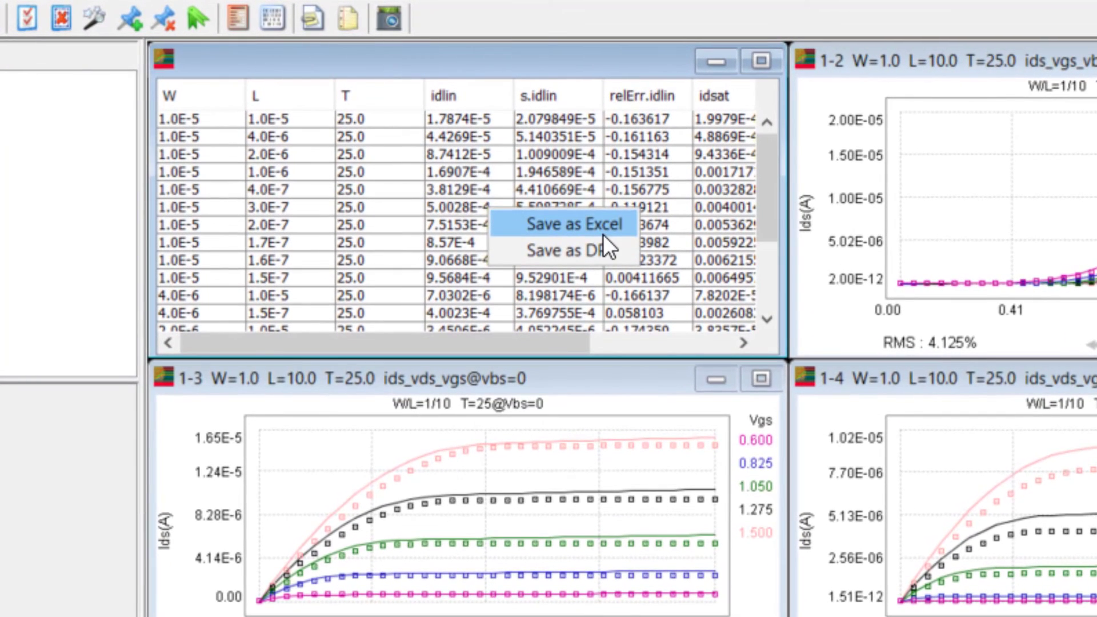
pyautogui.click(603, 234)
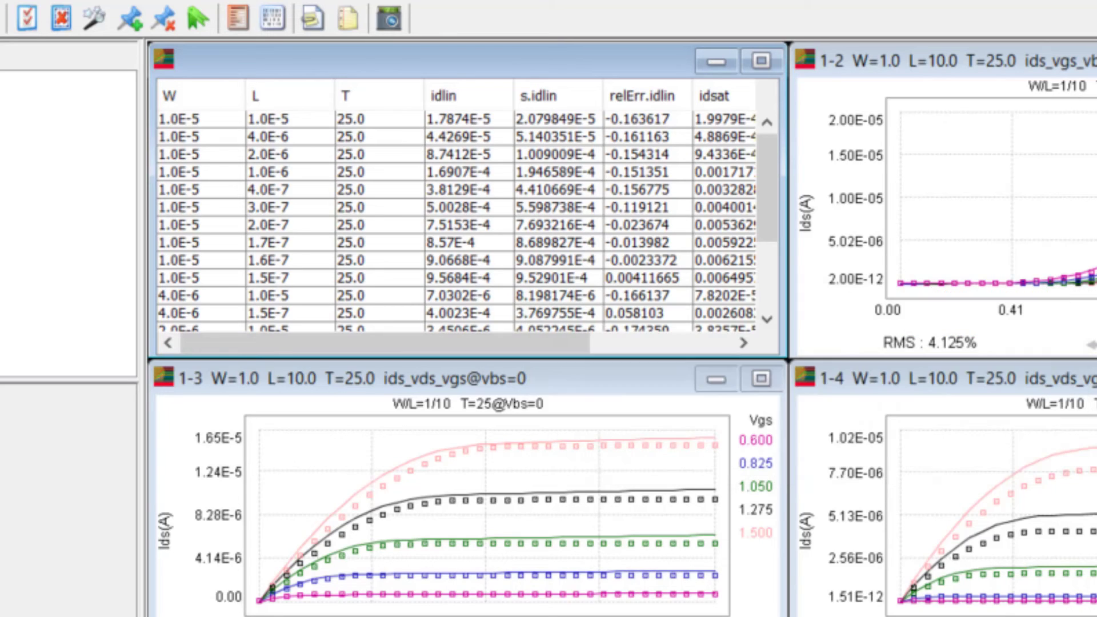
pyautogui.rightClick(438, 182)
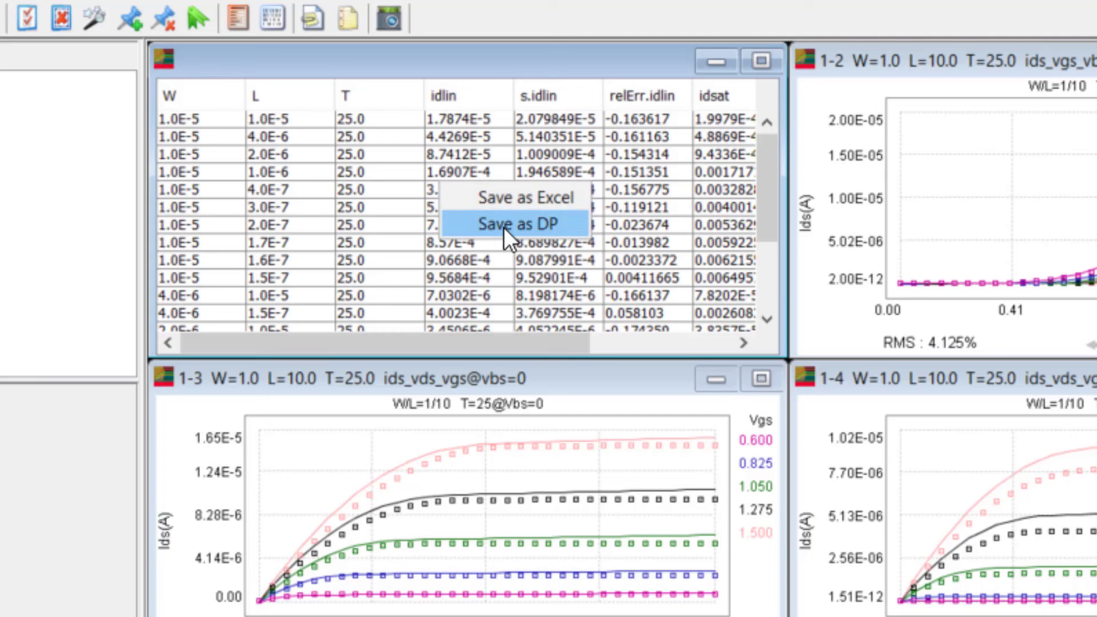